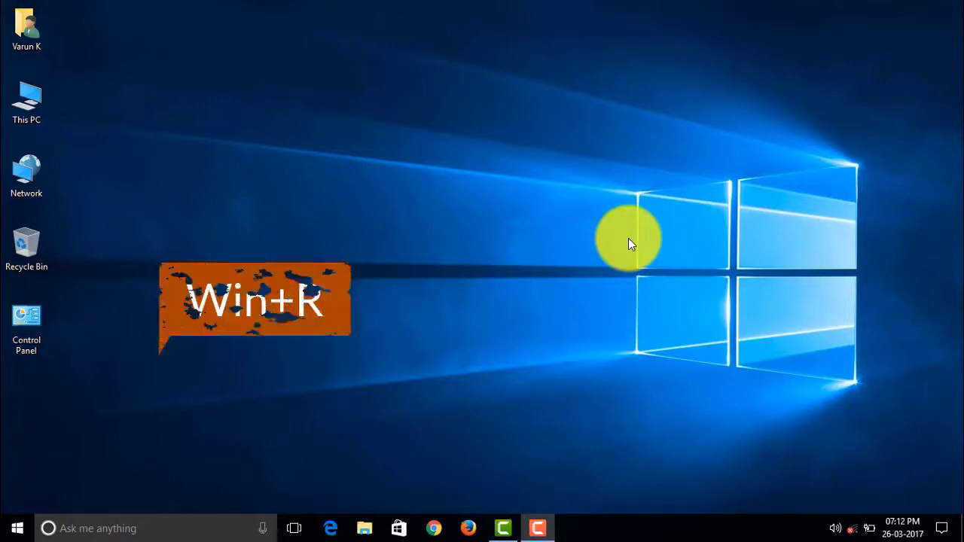
Launch the Registry Editor by running regedit
key("super+r")
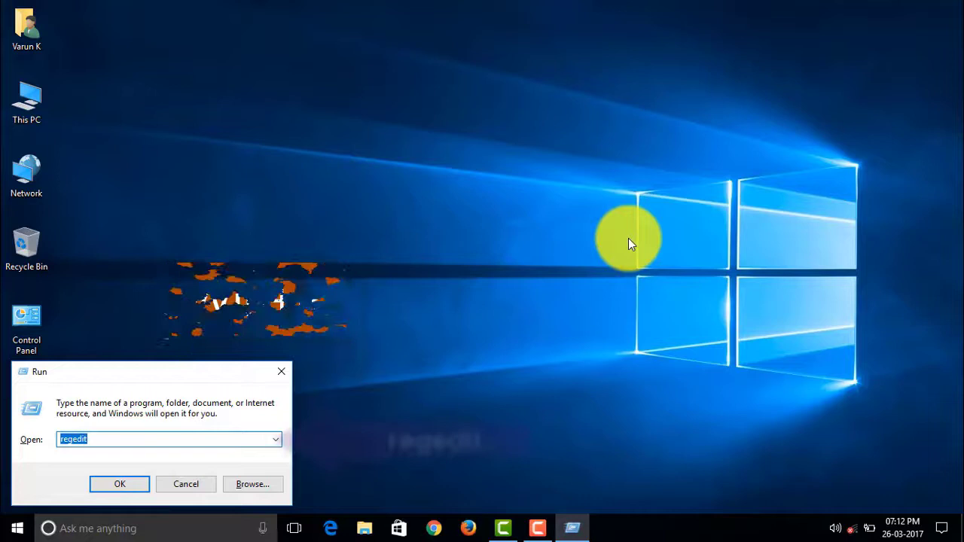
type("regedi")
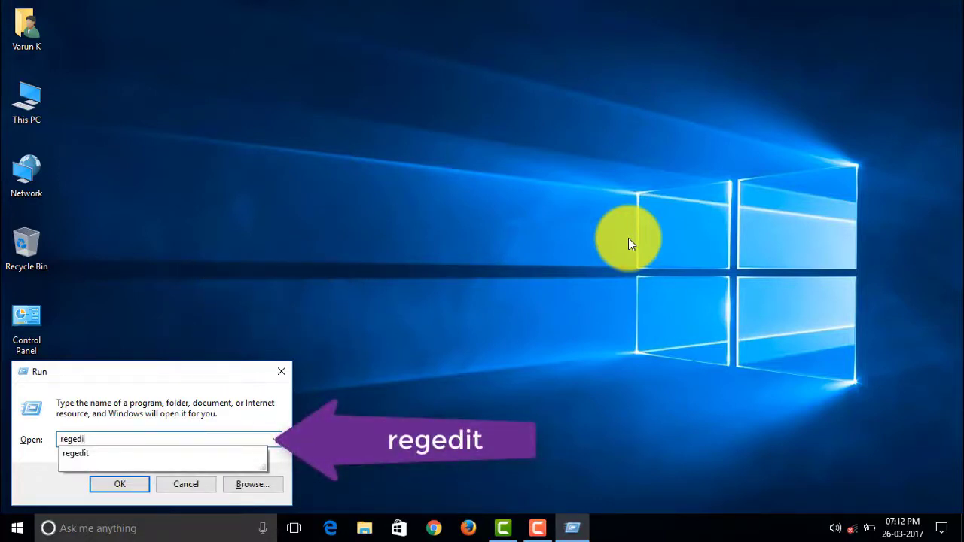
type("t")
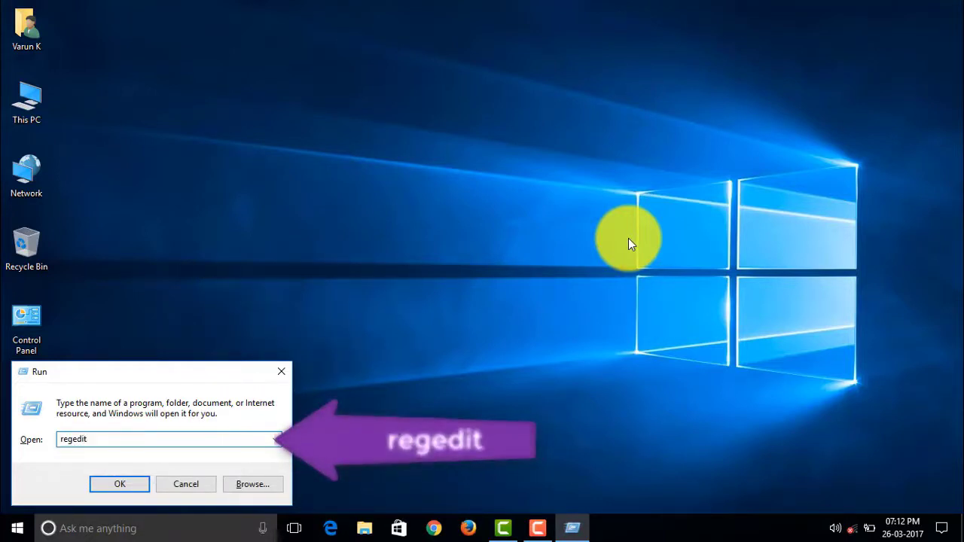
key("Return")
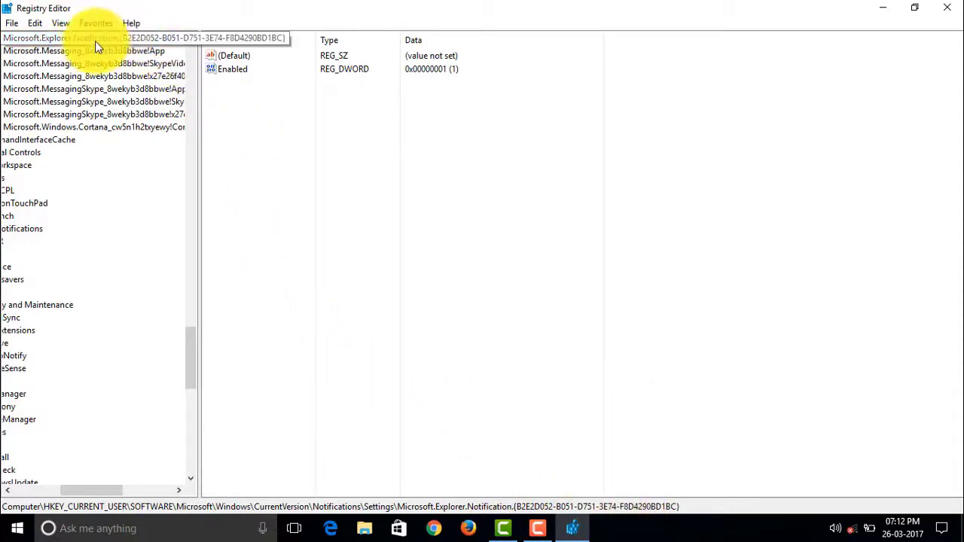
Under Notifications\Settings, set the Enabled DWORD of the Microsoft.Explorer.Notification key to 0, then minimize the Registry Editor
left_click_drag(109, 494, 83, 493)
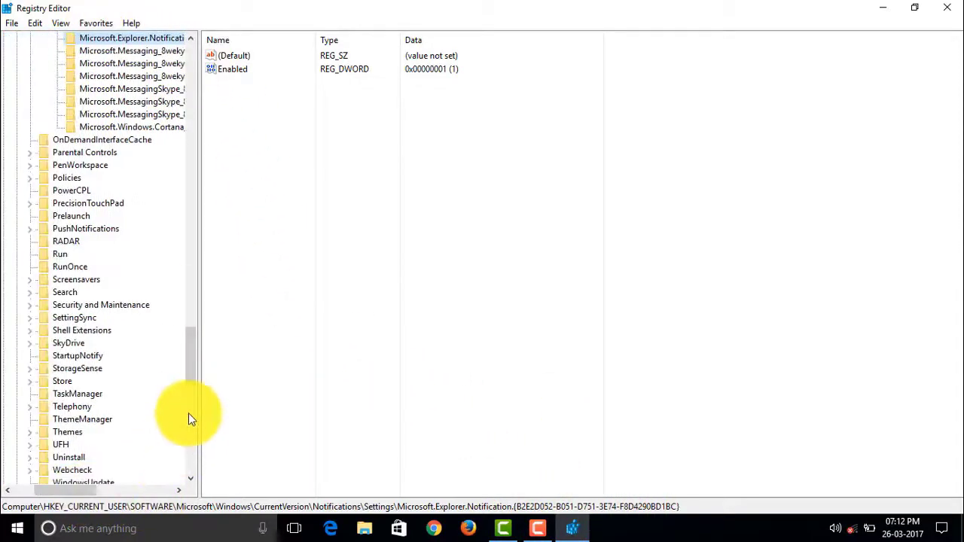
left_click_drag(190, 365, 189, 340)
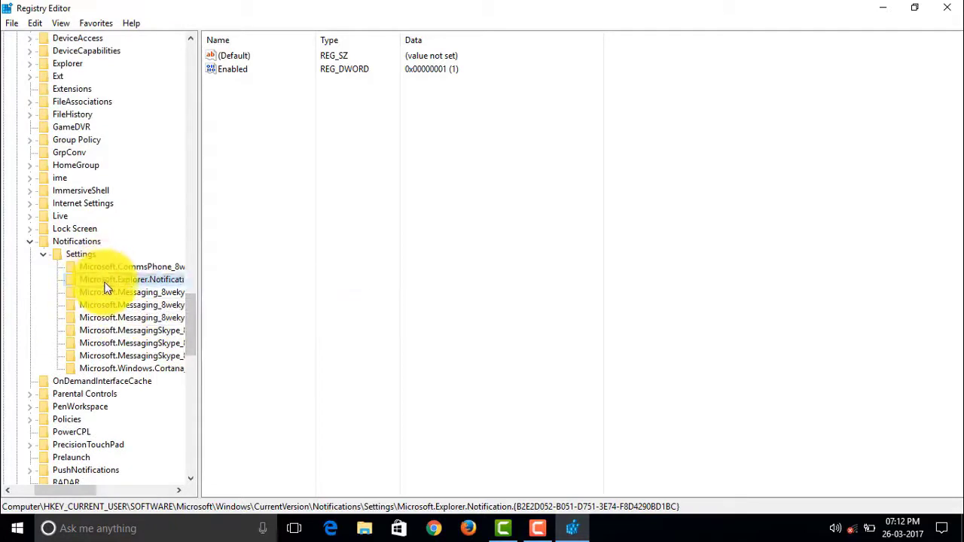
left_click(226, 69)
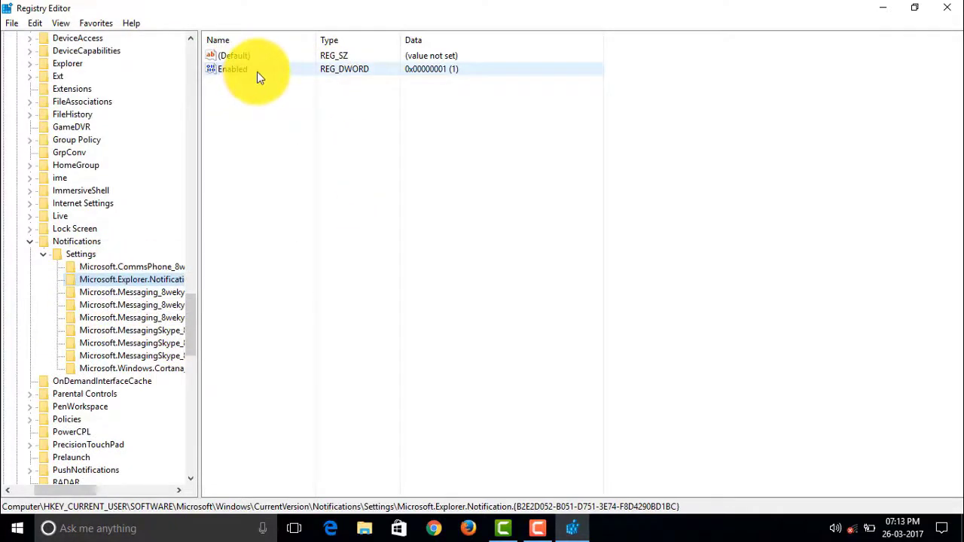
double_click(257, 72)
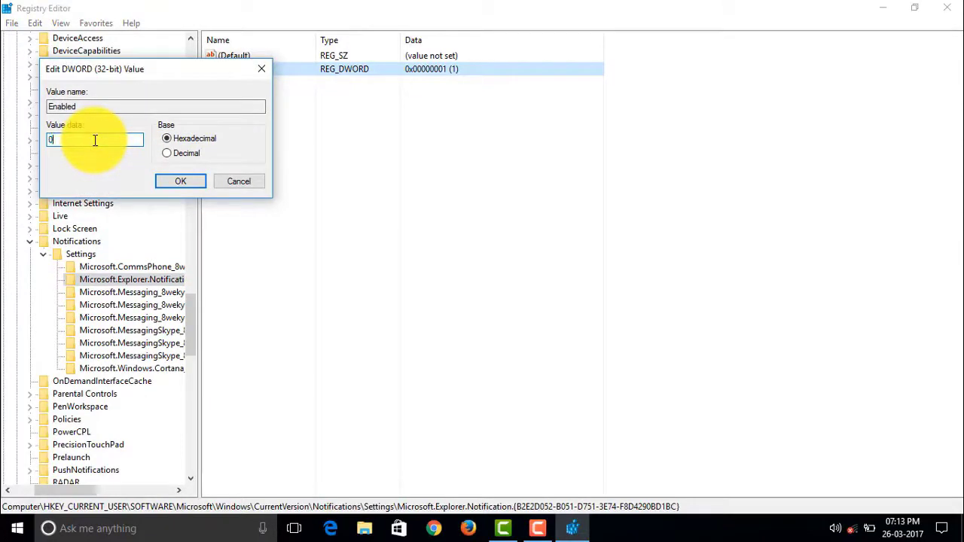
key("Return")
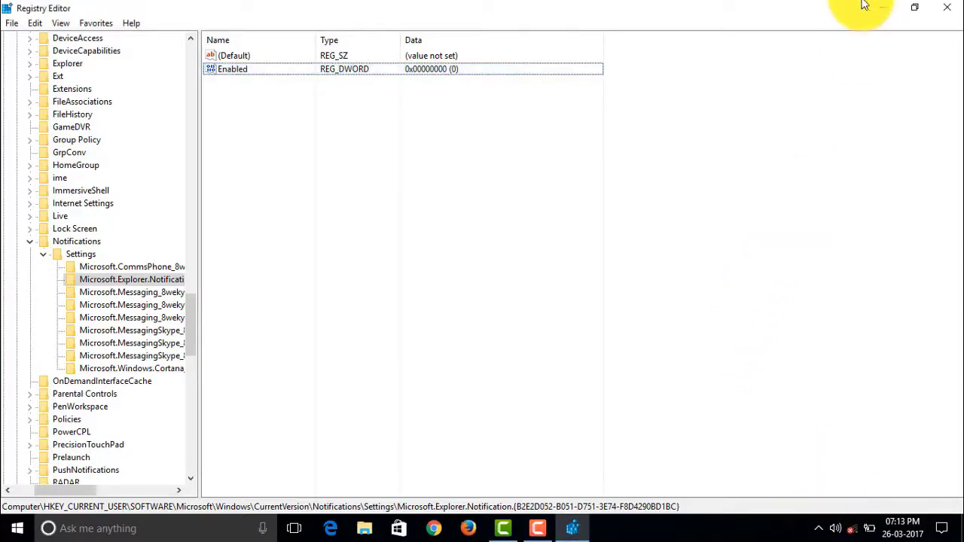
left_click(885, 7)
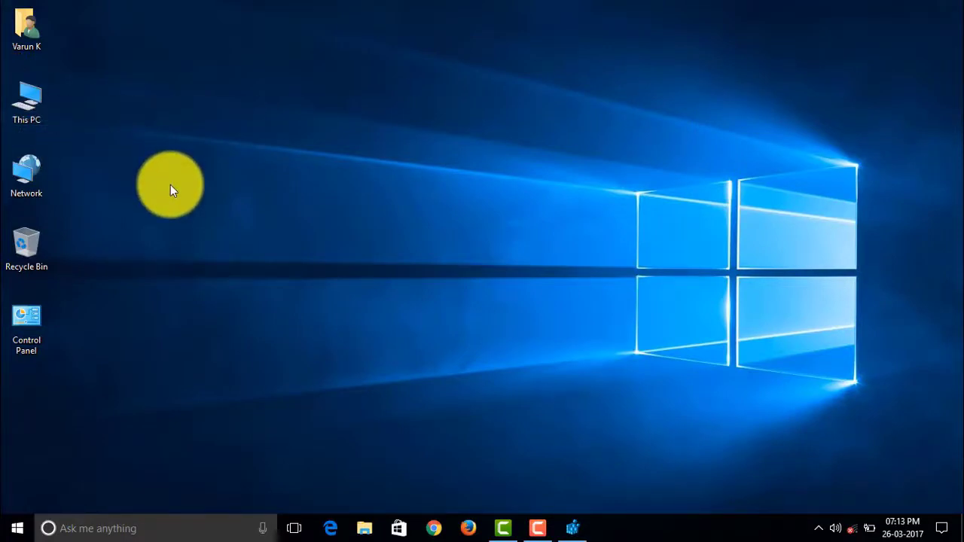
Check the connected drives in This PC, close it, and review the Enabled value in the Registry Editor
key("super+e")
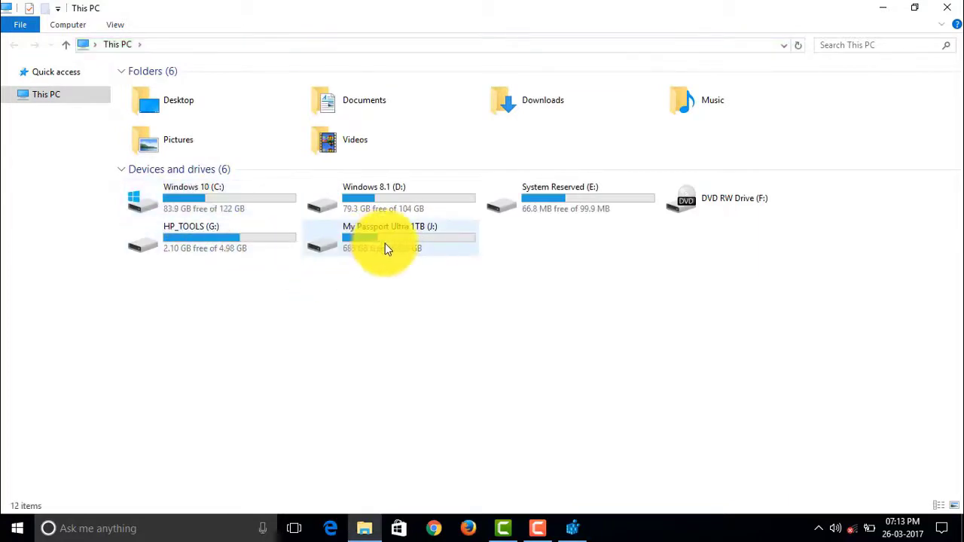
left_click(949, 8)
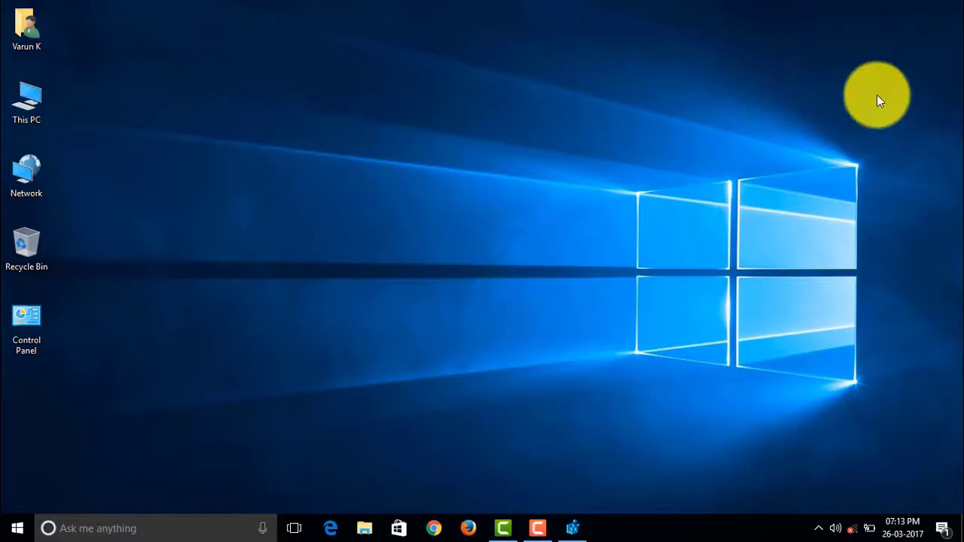
left_click(574, 529)
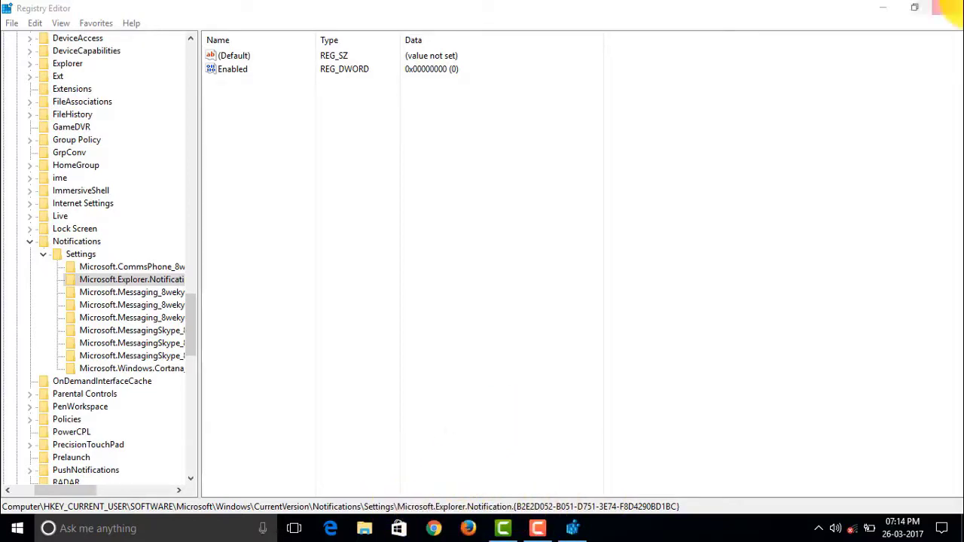
left_click(884, 7)
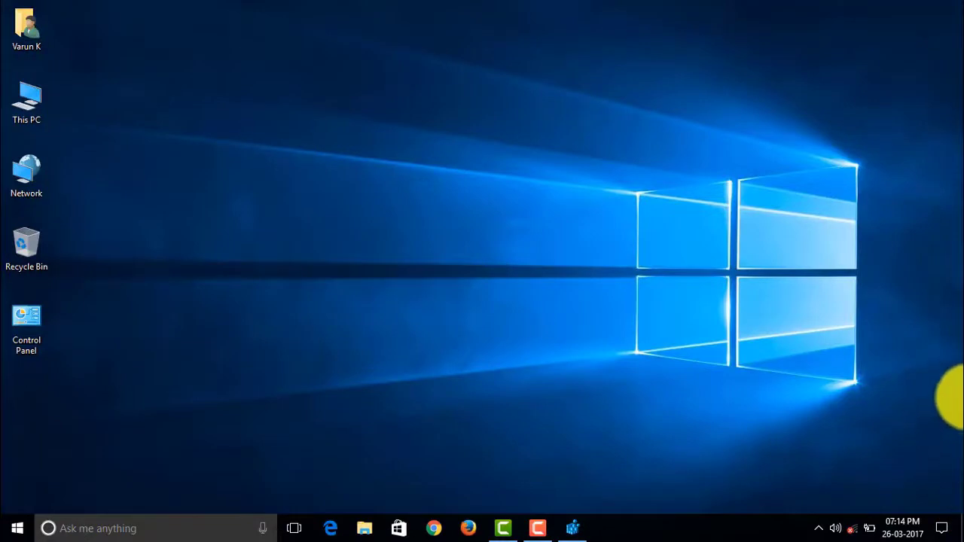
Safely eject the My Passport external drive with the Enabled notification value turned off
left_click(818, 526)
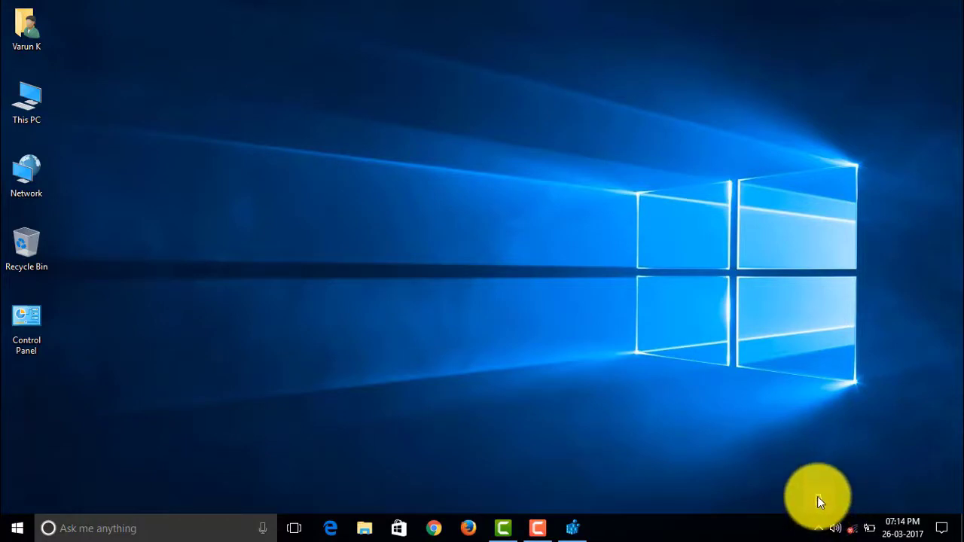
left_click(818, 496)
left_click(817, 468)
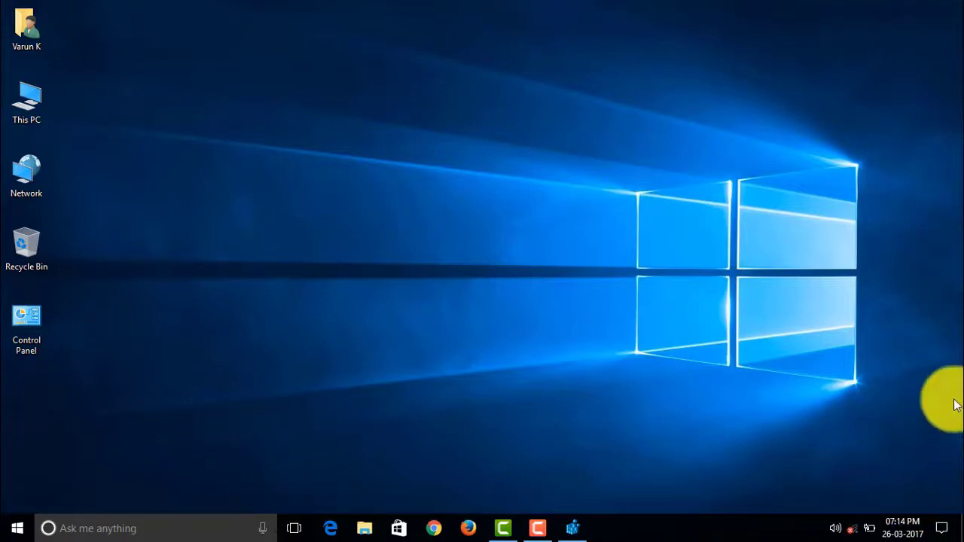
right_click(276, 118)
left_click(348, 179)
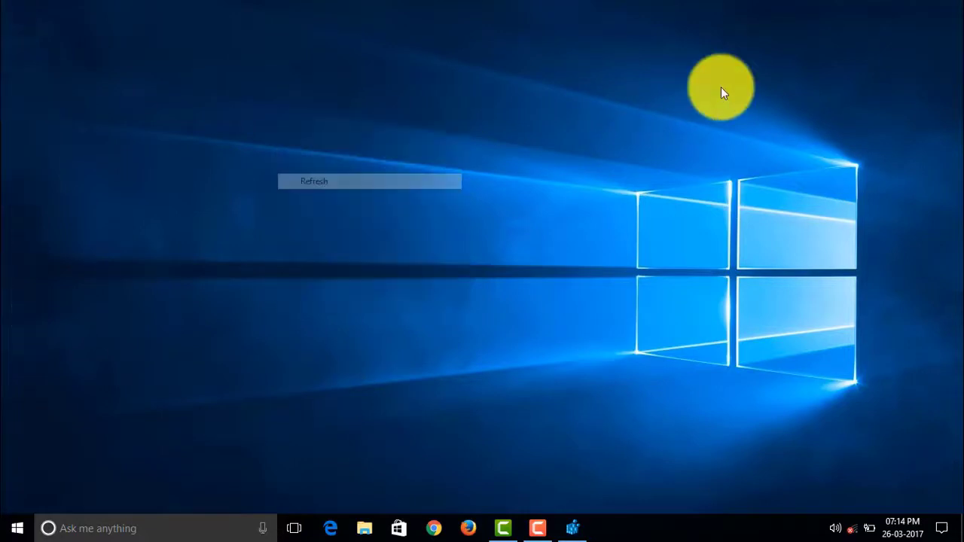
right_click(797, 177)
left_click(783, 149)
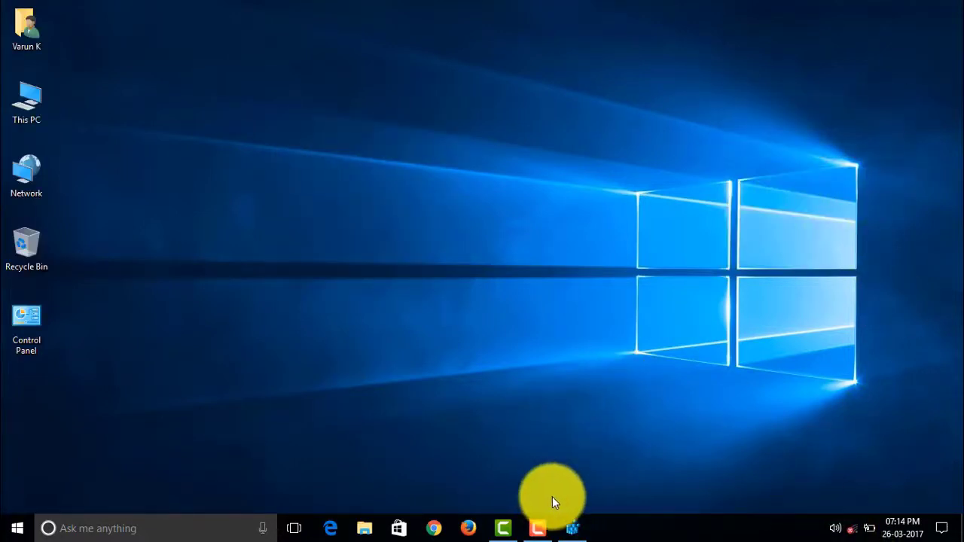
Set the Enabled DWORD of the Microsoft.Explorer.Notification key to 1 and minimize the Registry Editor
left_click(570, 526)
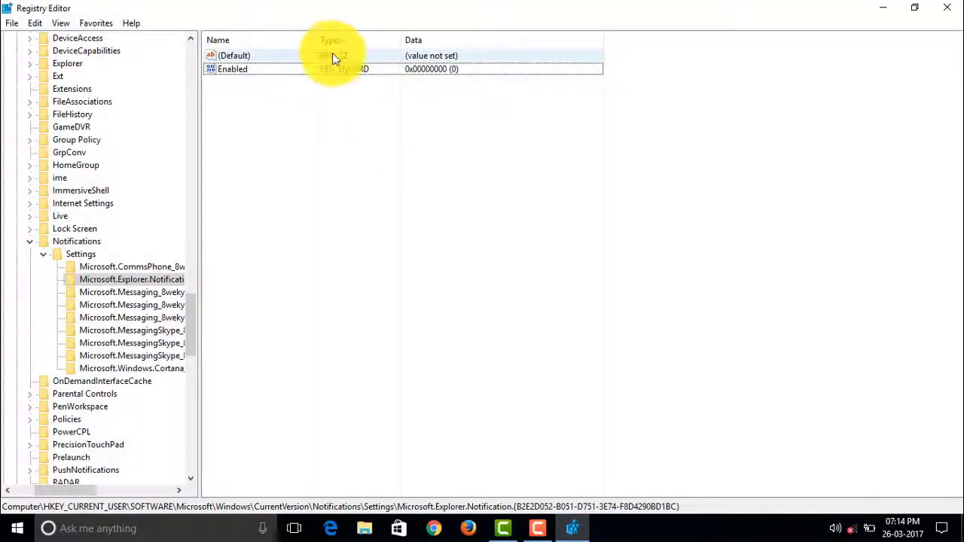
double_click(299, 69)
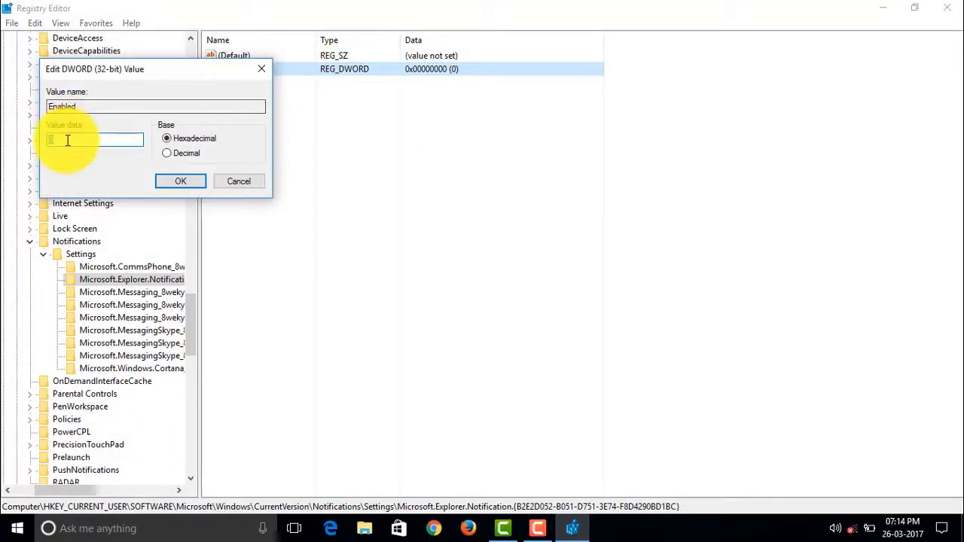
type("1")
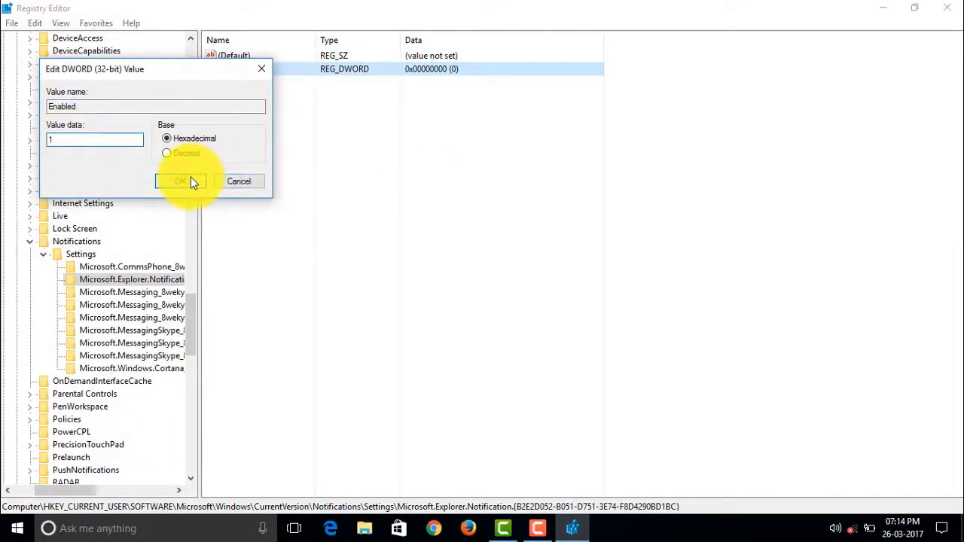
left_click(190, 178)
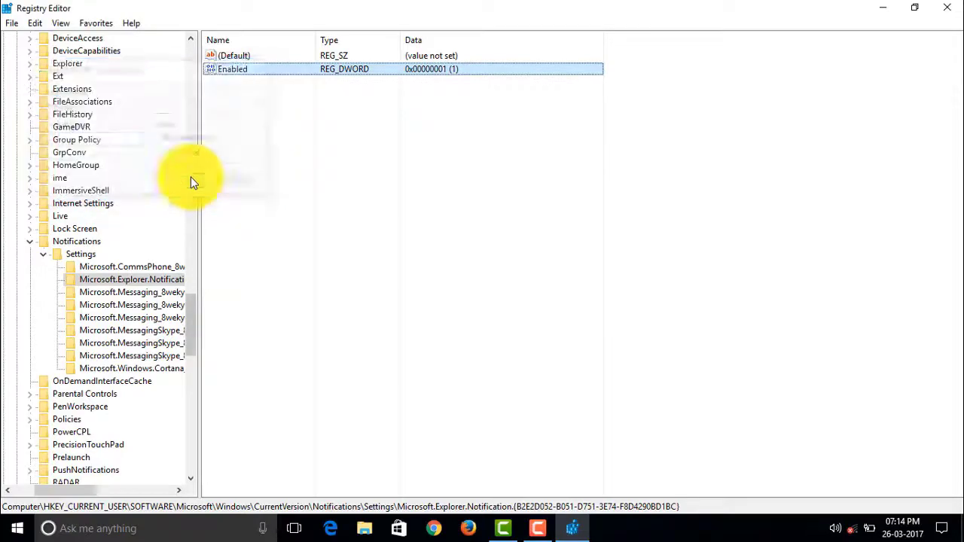
left_click(875, 8)
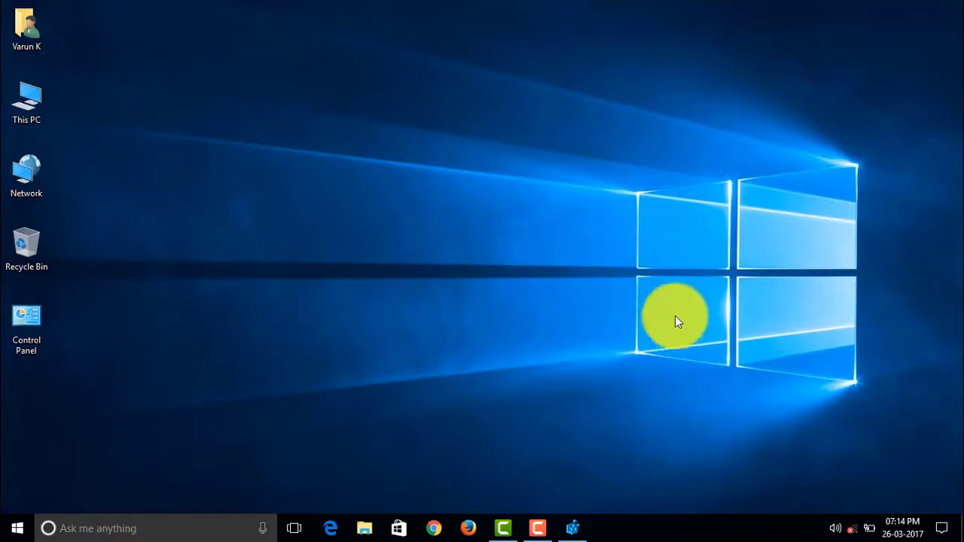
right_click(708, 291)
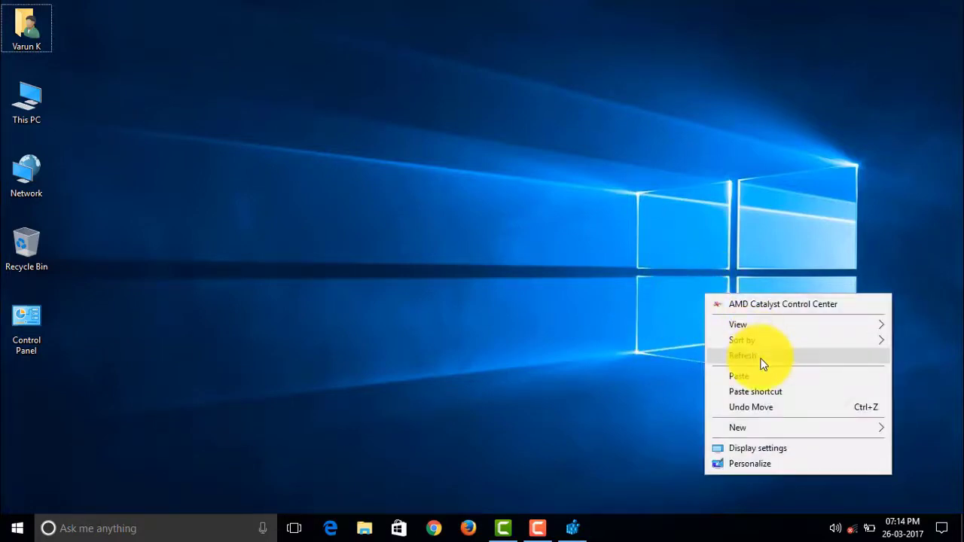
left_click(762, 363)
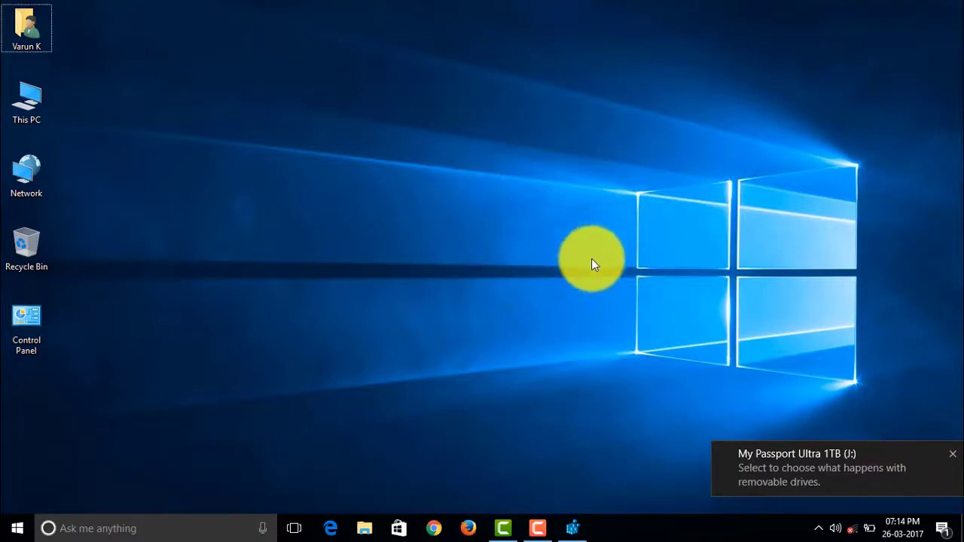
key("shift+F10")
left_click(620, 232)
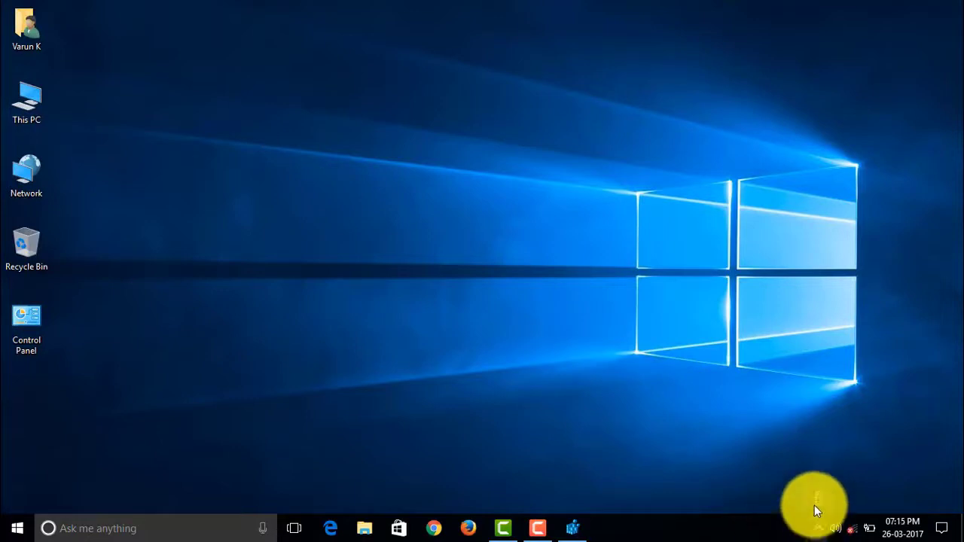
Eject the My Passport drive again and dismiss the Safe To Remove Hardware notification
left_click(813, 495)
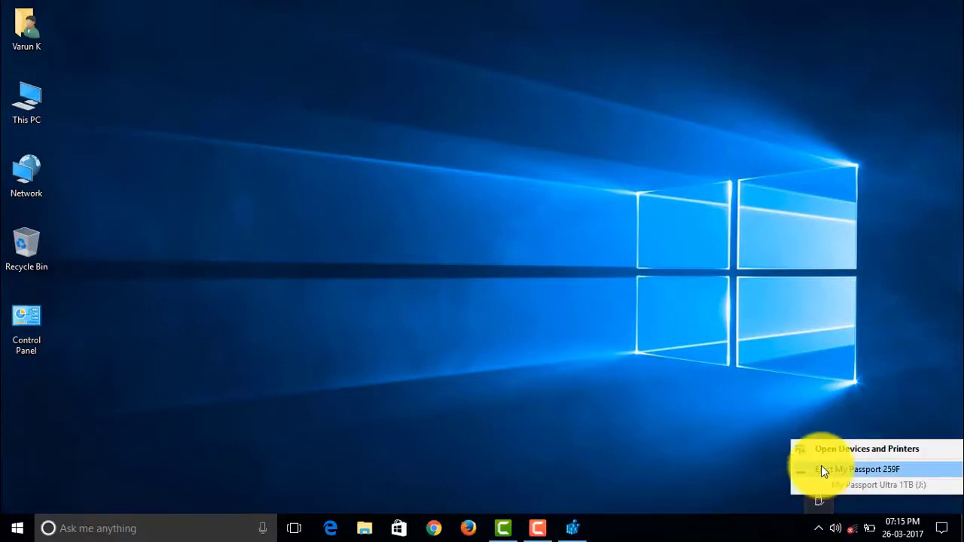
left_click(821, 466)
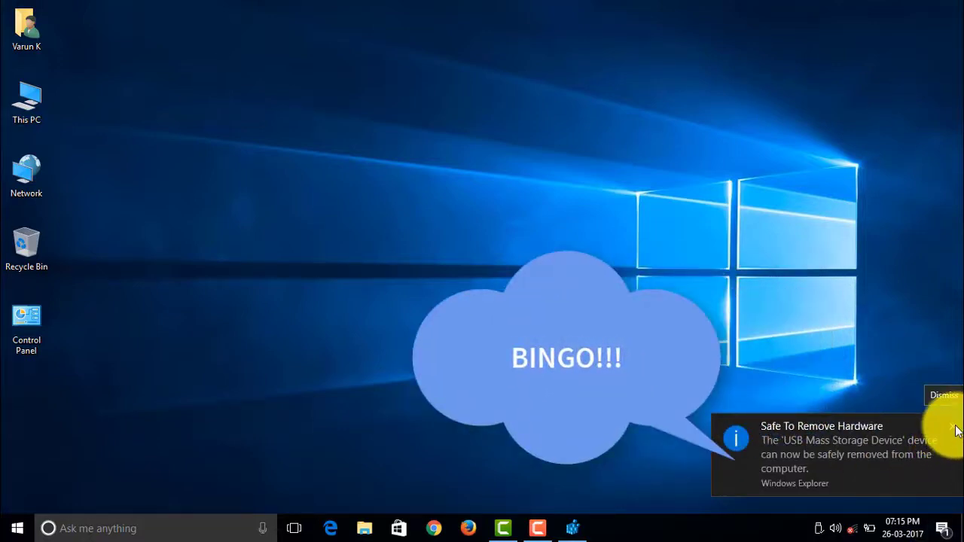
left_click(955, 427)
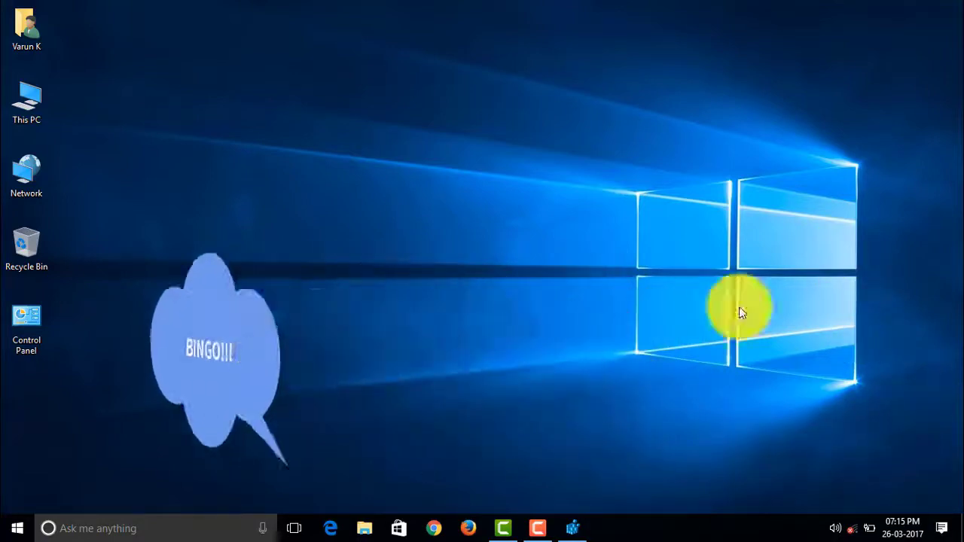
Review the Enabled value of the Explorer notification key once more and return to the desktop
left_click(574, 529)
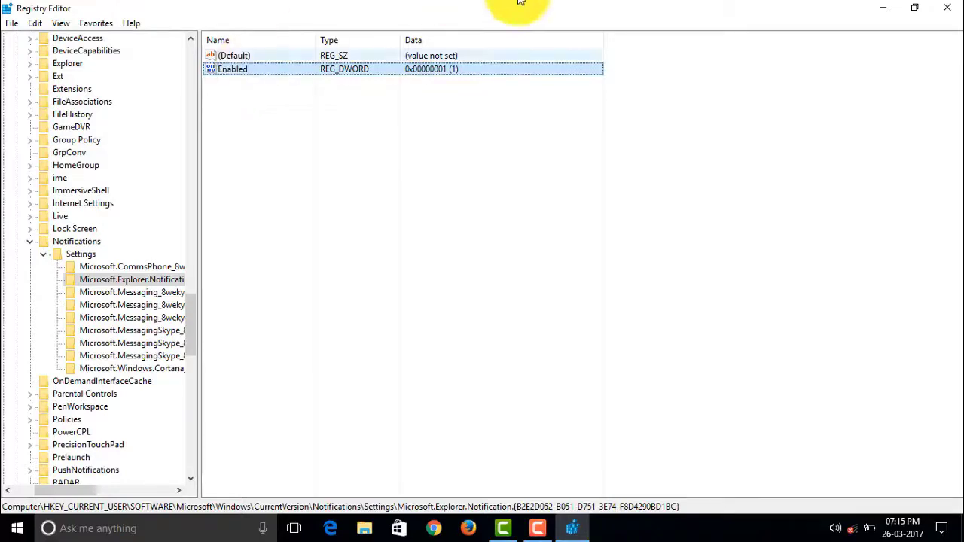
left_click(879, 6)
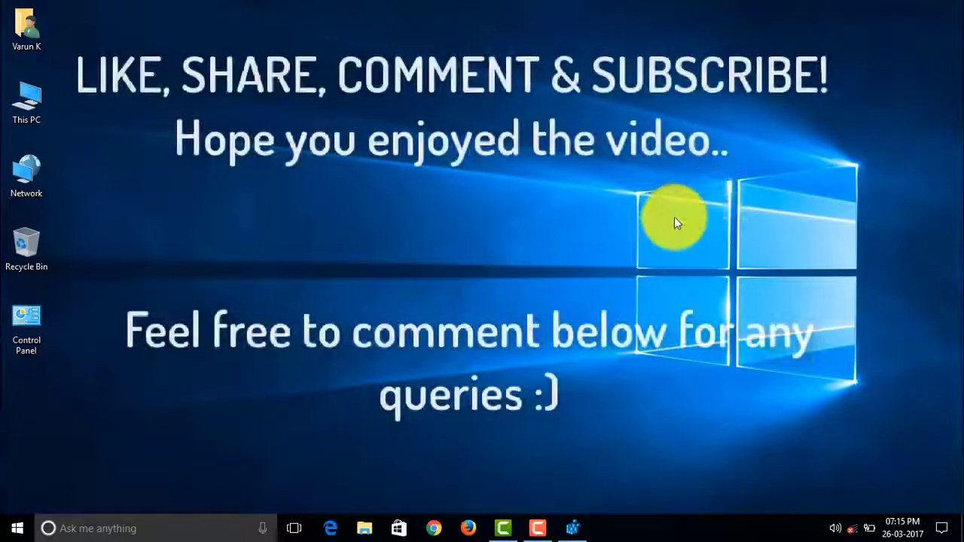